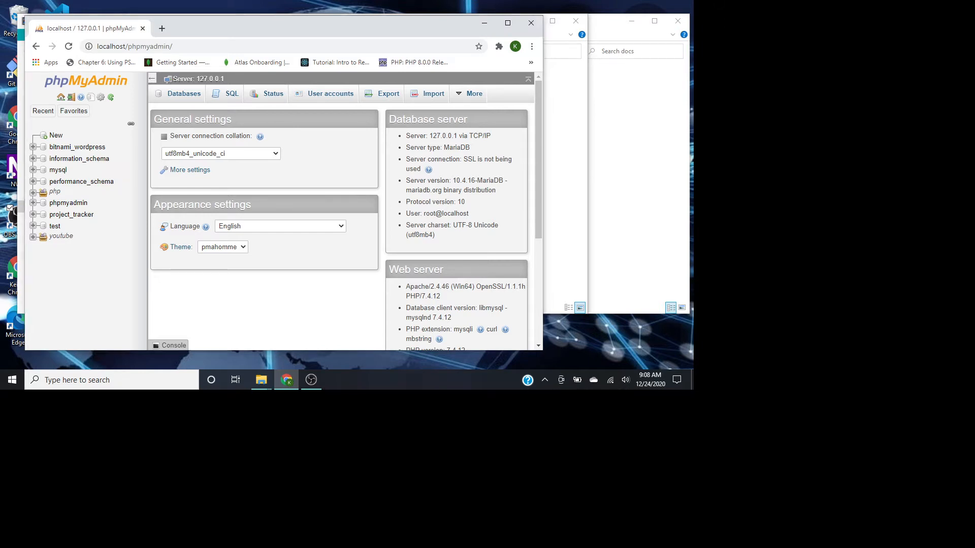
- Lower the system volume and open the c:/xampp folder through the Run dialog
key("super+r")
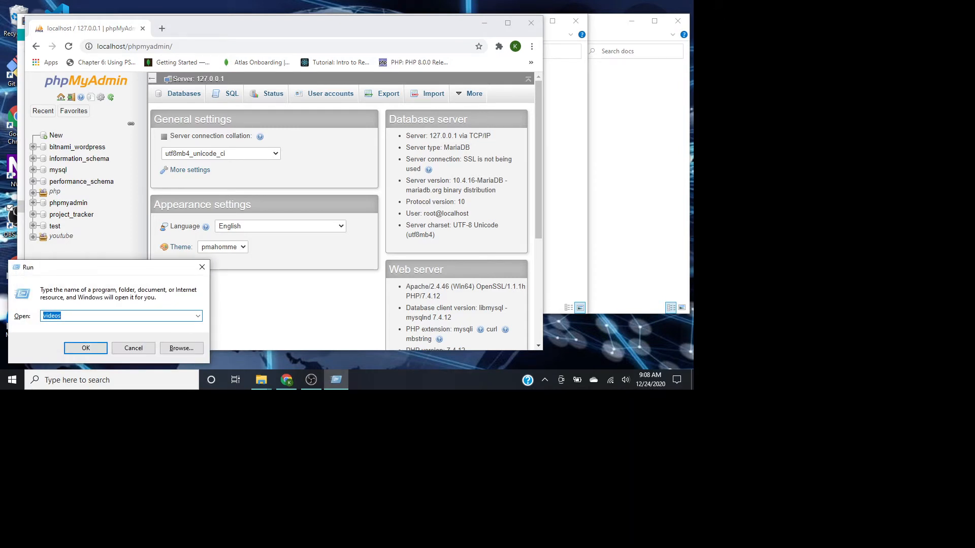
key("XF86AudioLowerVolume")
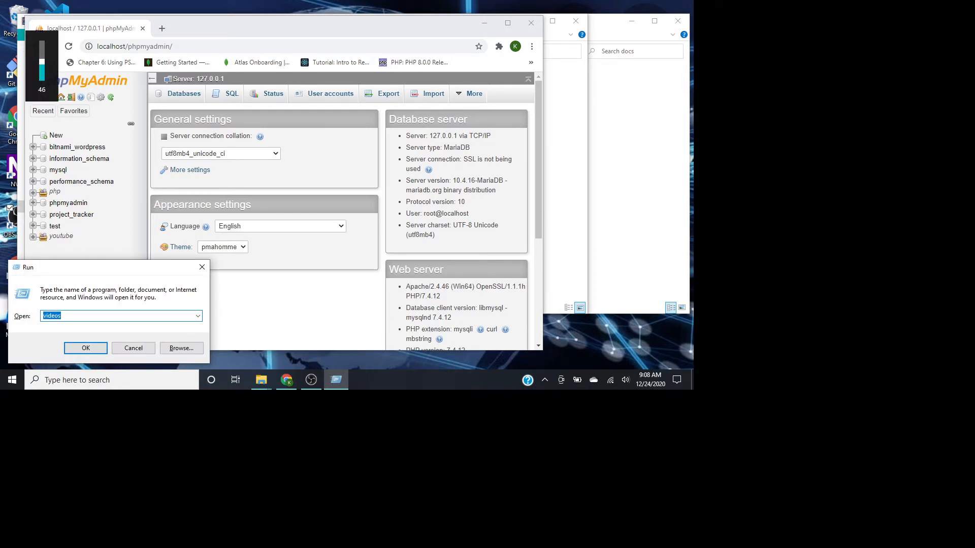
key("XF86AudioLowerVolume")
key("XF86AudioLowerVolume")
key("XF86AudioLowerVolume")
key("XF86AudioLowerVolume")
key("XF86AudioLowerVolume")
key("XF86AudioLowerVolume")
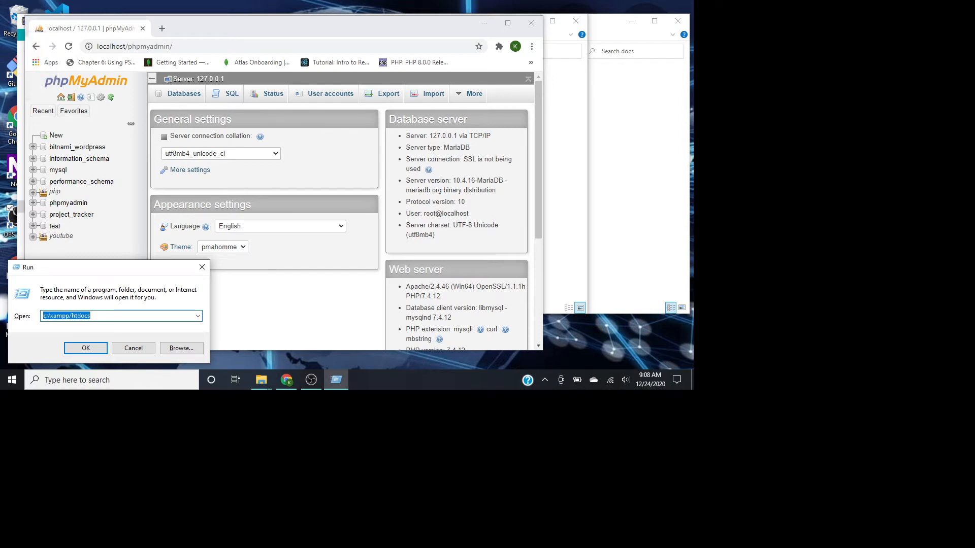
type("c")
key("BackSpace")
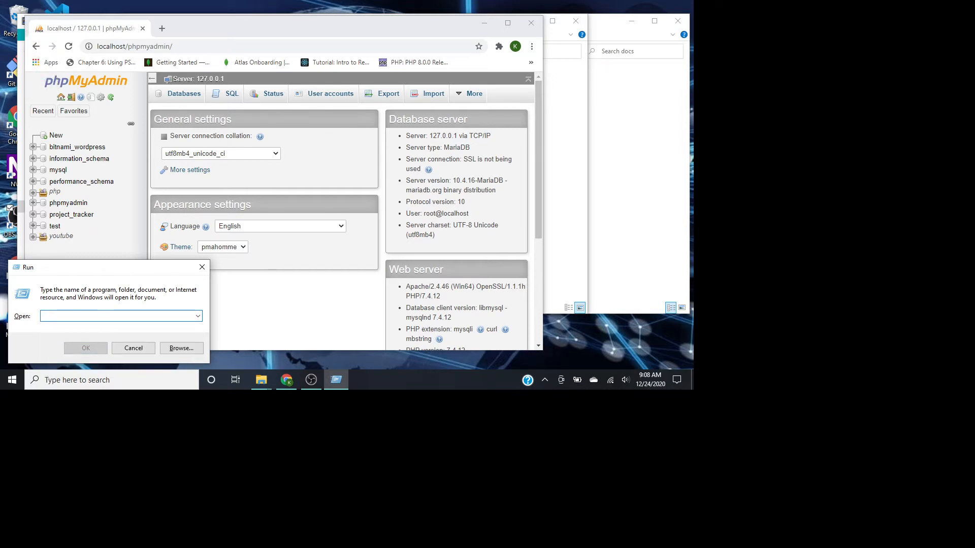
type("c:/")
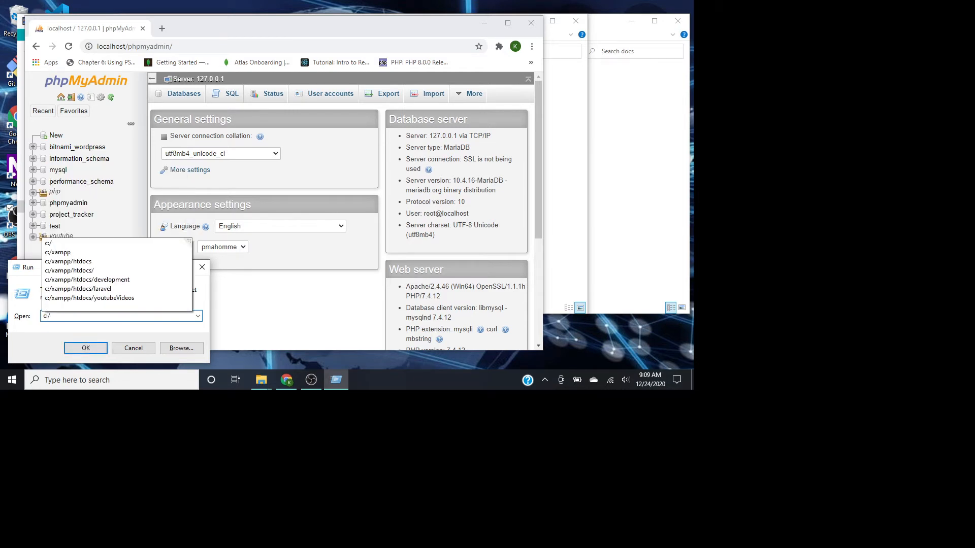
type("xampp")
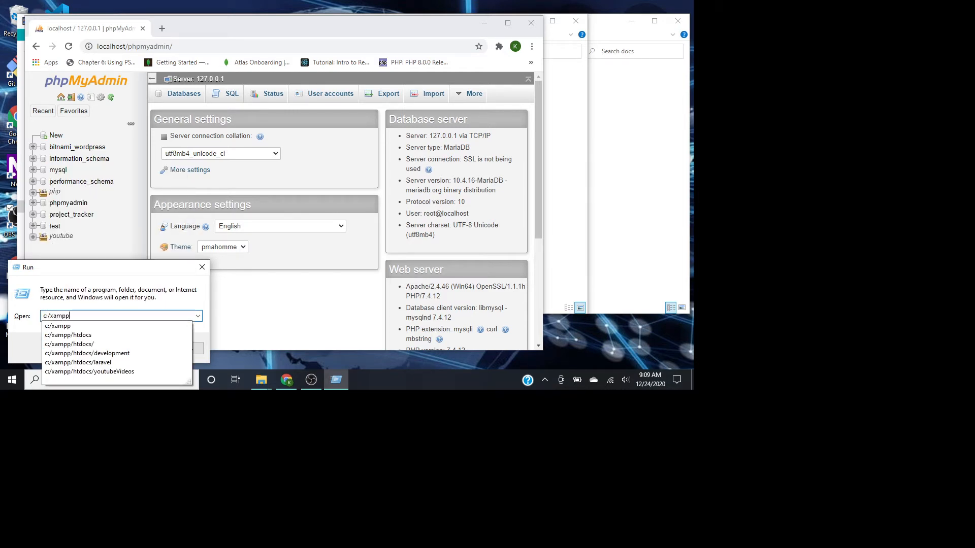
key("Return")
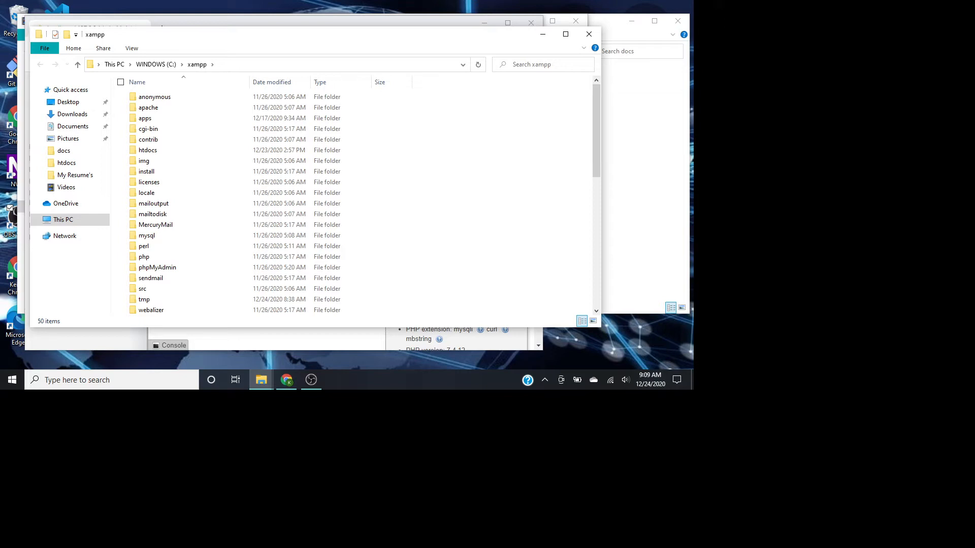
- Launch xampp-control.exe from the xampp folder
key("End")
key("Up")
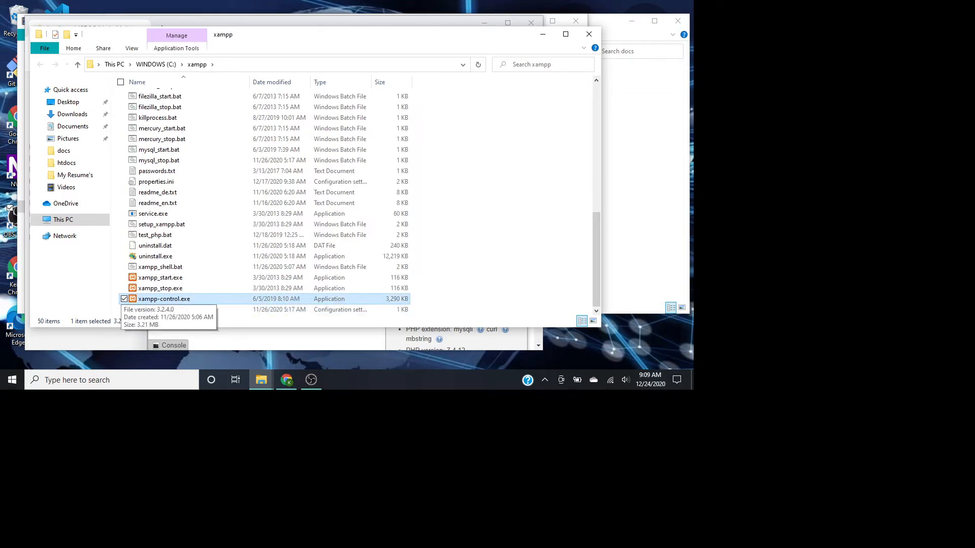
key("Return")
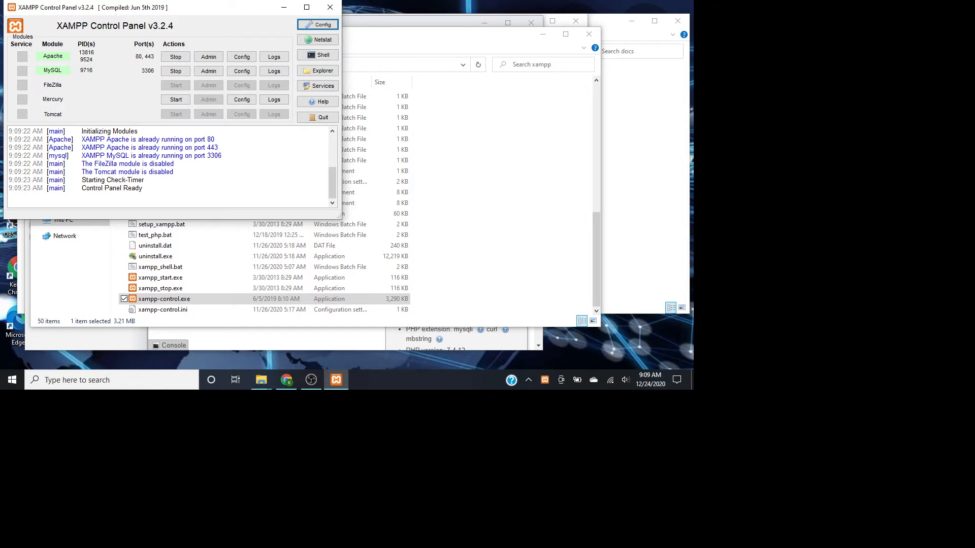
key("Tab")
key("Tab")
key("Tab")
key("Tab")
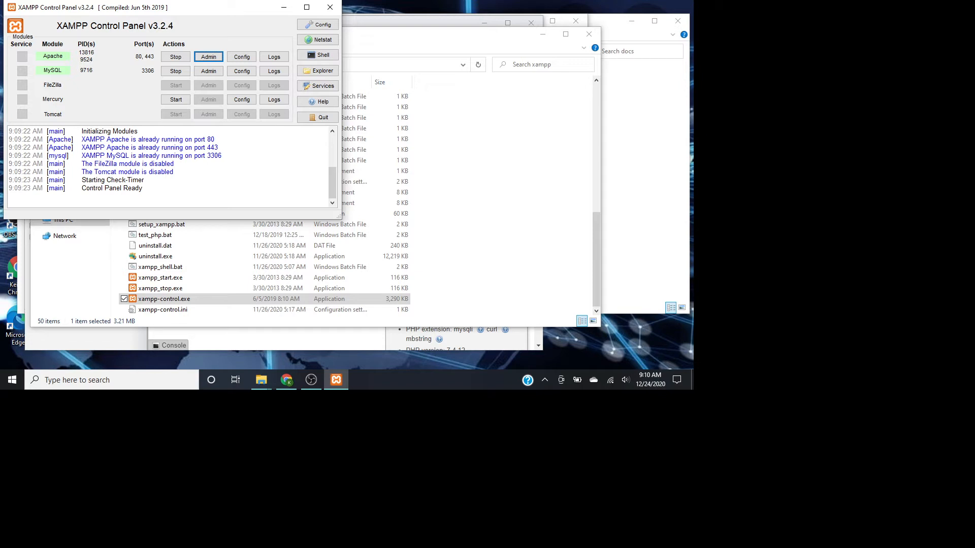
key("Tab")
key("shift+Tab")
key("super+r")
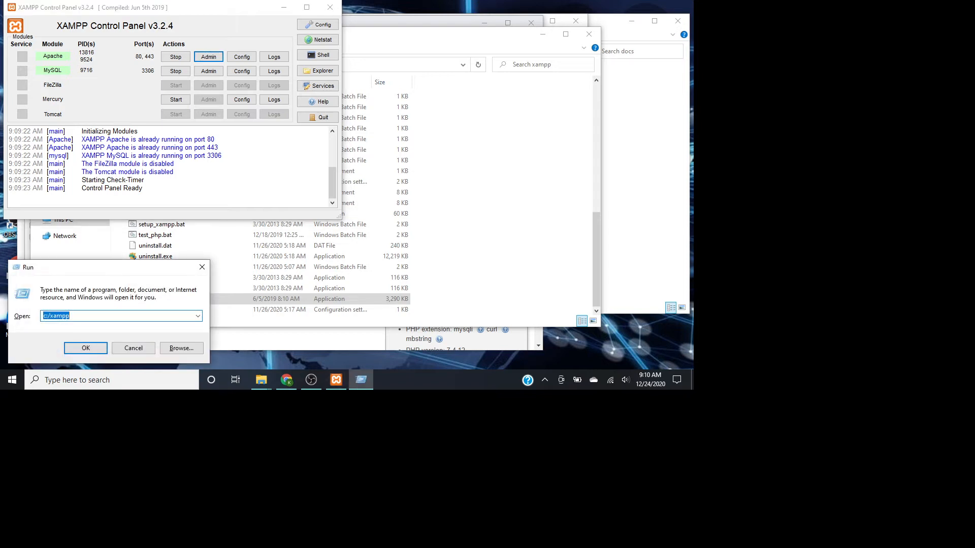
key("Left")
key("Return")
key("super+r")
key("End")
key("Return")
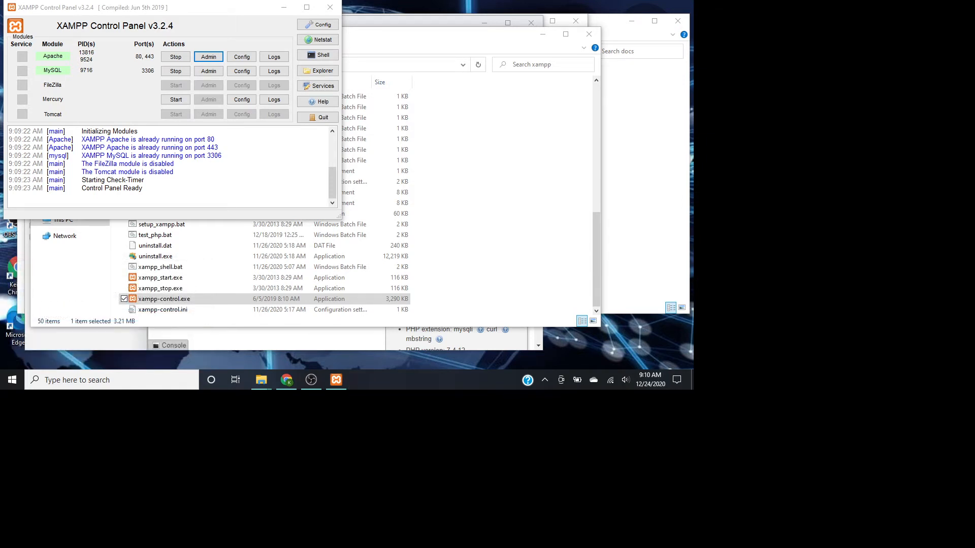
- Switch to phpMyAdmin in Chrome and open its databases overview
mouse_move(336, 380)
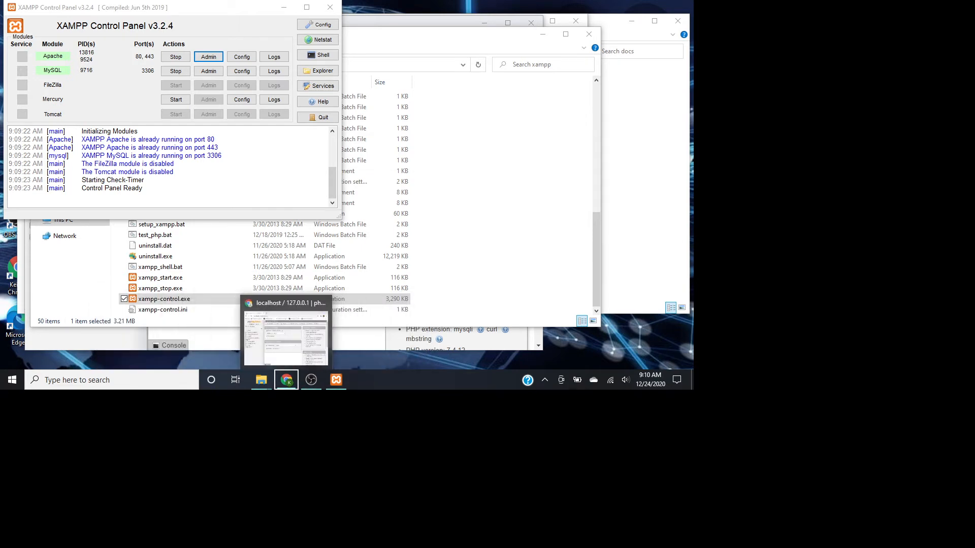
left_click(286, 380)
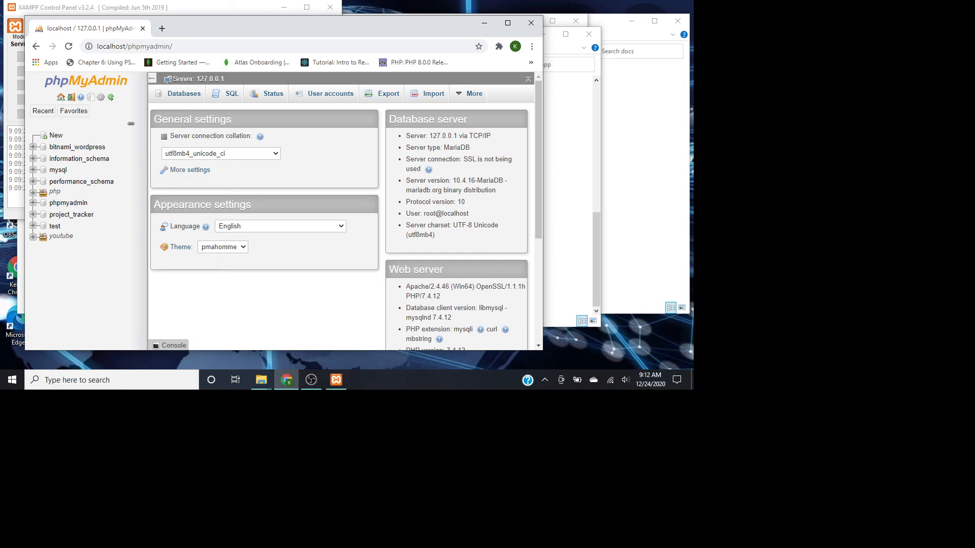
left_click(184, 93)
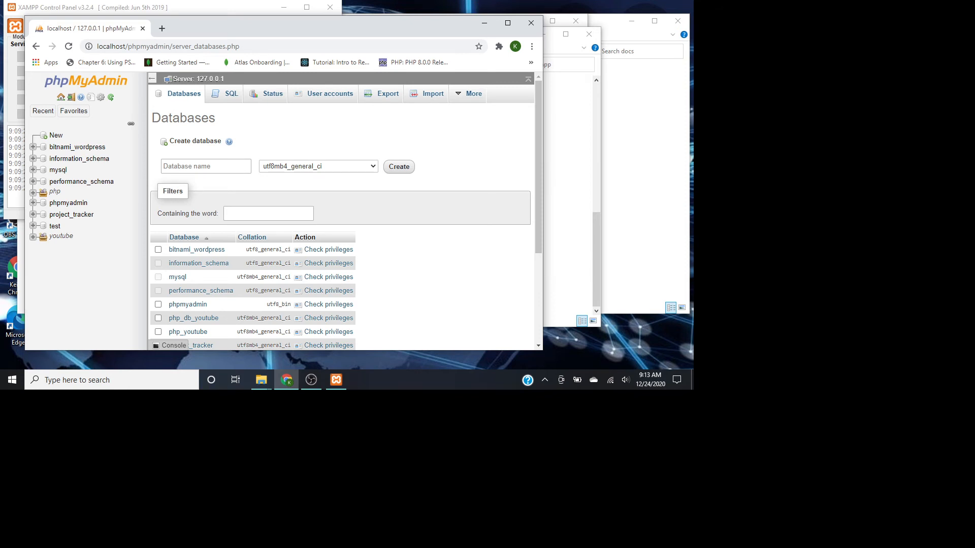
- Create a new database named test_youtube with the collation choice set to the blank Collation entry
left_click(206, 167)
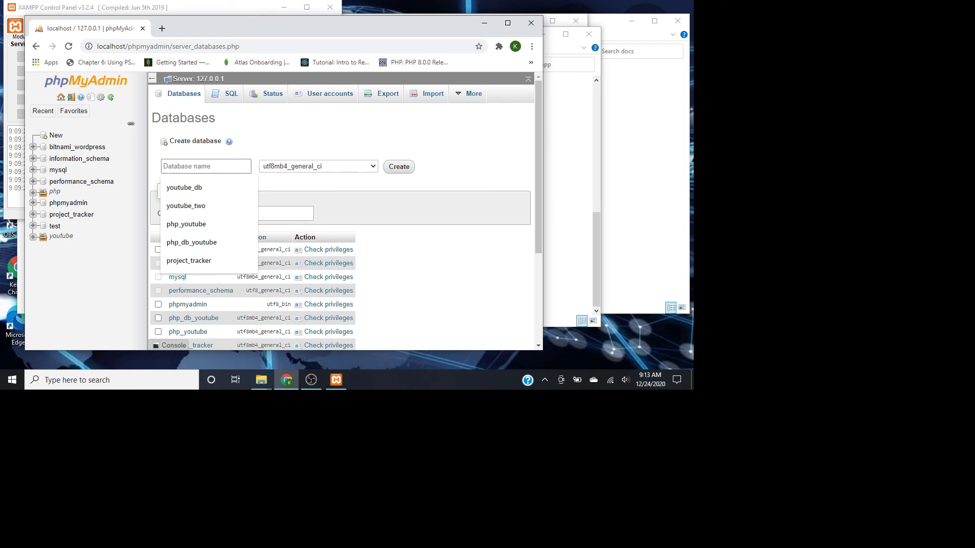
type("test")
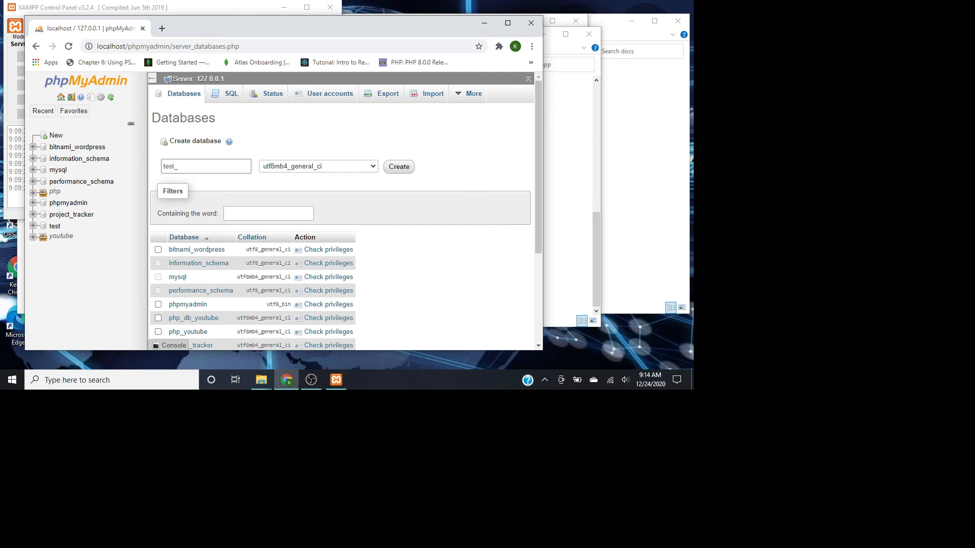
type("_youtube")
key("Tab")
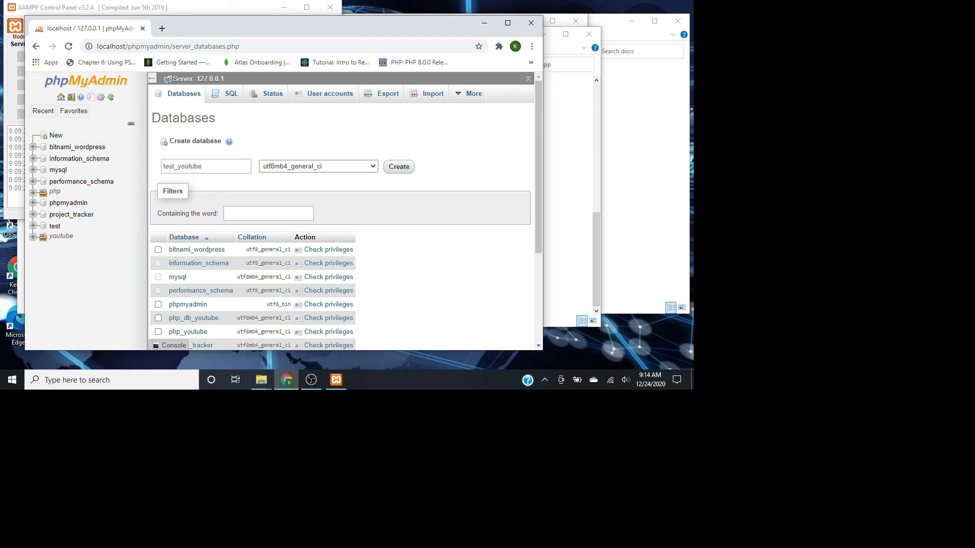
key("c")
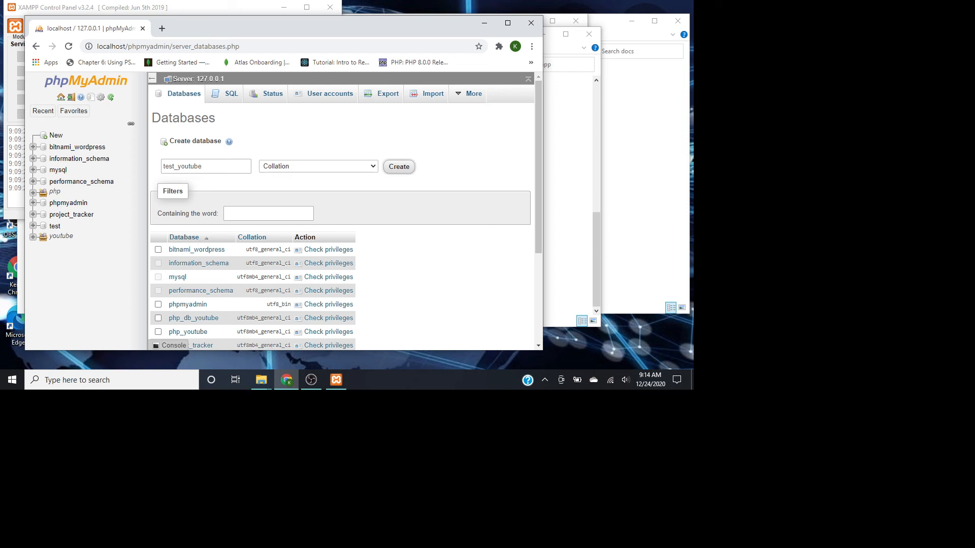
left_click(399, 167)
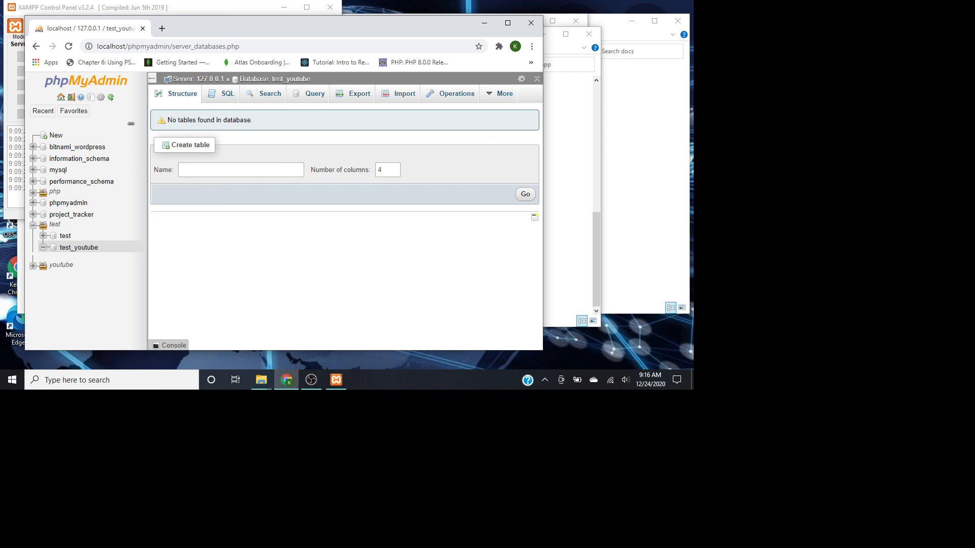
- Switch from the phpMyAdmin browser window to another open window
key("alt+Tab")
key("alt+Tab")
key("alt+Tab")
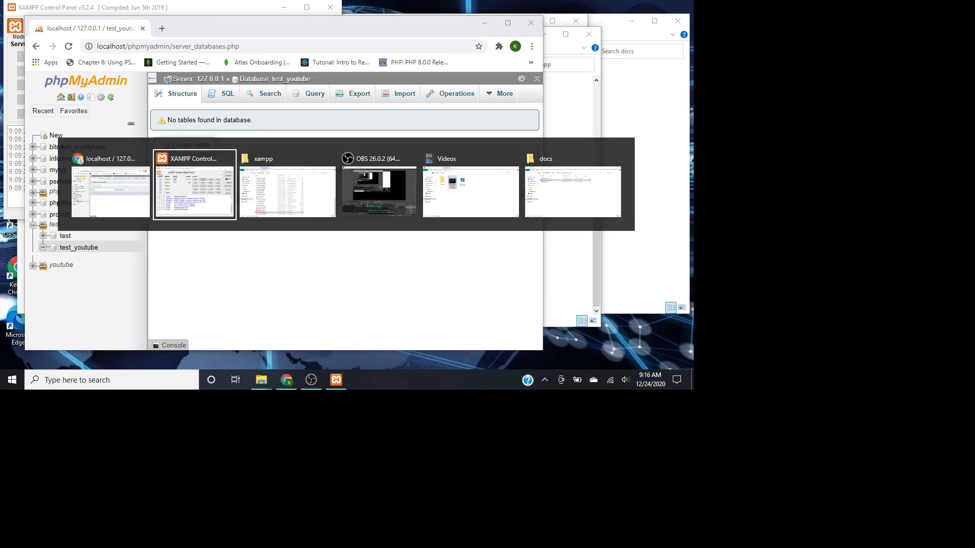